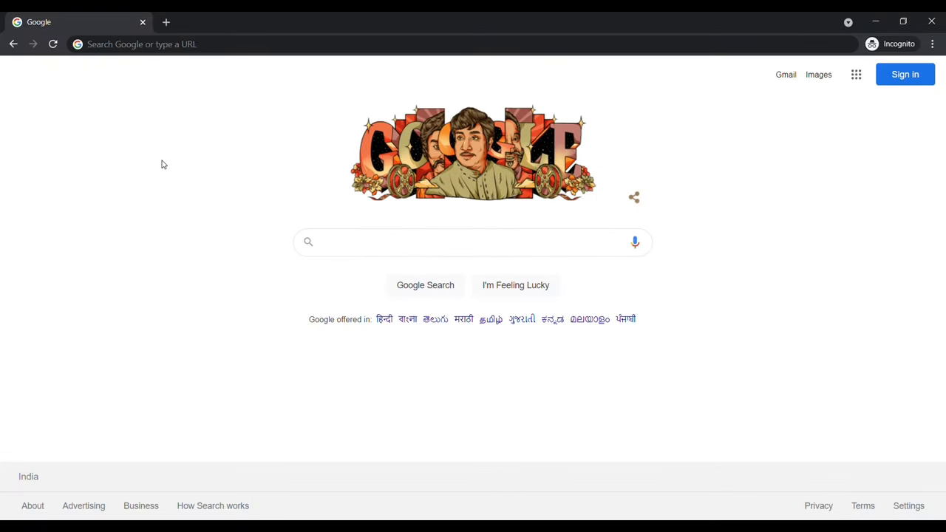
- Load canva.com in Chrome and scroll through the Canva home page
{"action": "left_click", "coordinate": [102, 46]}
{"action": "type", "text": "canva.com"}
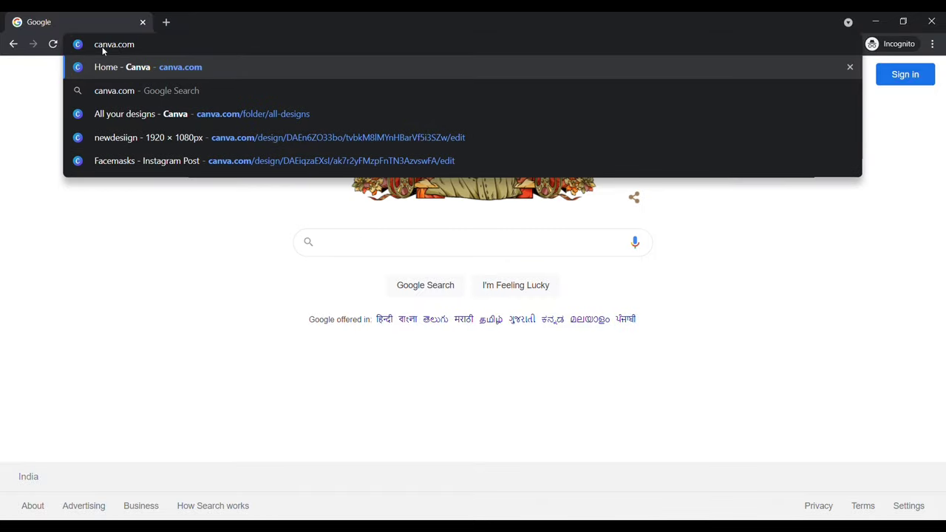
{"action": "key", "text": "Return"}
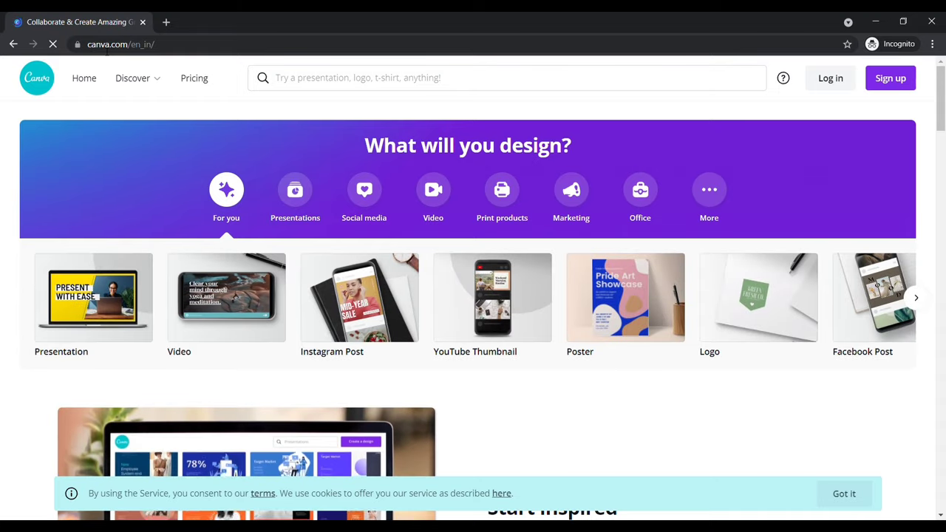
{"action": "scroll", "coordinate": [126, 99], "scroll_direction": "down", "scroll_amount": 2}
{"action": "scroll", "coordinate": [296, 163], "scroll_direction": "down", "scroll_amount": 2}
{"action": "scroll", "coordinate": [435, 214], "scroll_direction": "down", "scroll_amount": 2}
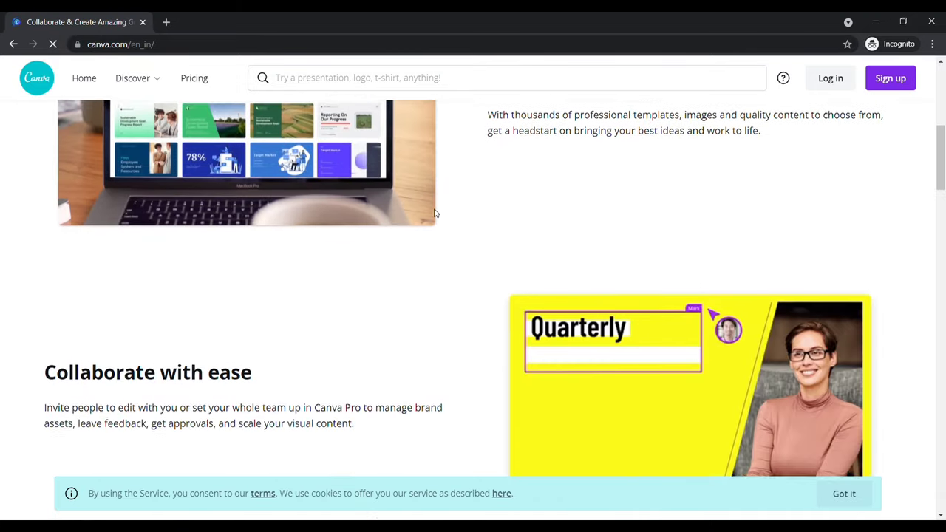
{"action": "scroll", "coordinate": [434, 213], "scroll_direction": "up", "scroll_amount": 3}
{"action": "scroll", "coordinate": [434, 214], "scroll_direction": "up", "scroll_amount": 2}
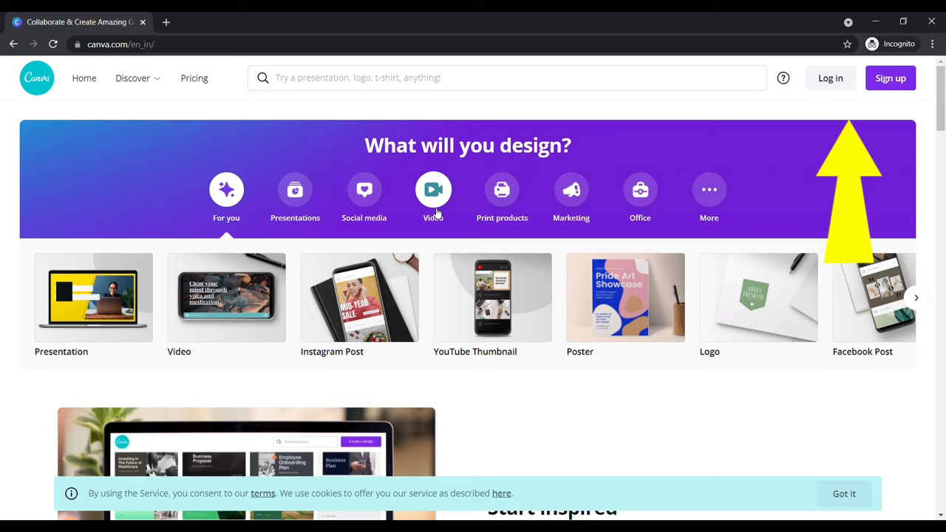
{"action": "scroll", "coordinate": [436, 213], "scroll_direction": "down", "scroll_amount": 3}
{"action": "scroll", "coordinate": [437, 227], "scroll_direction": "down", "scroll_amount": 2}
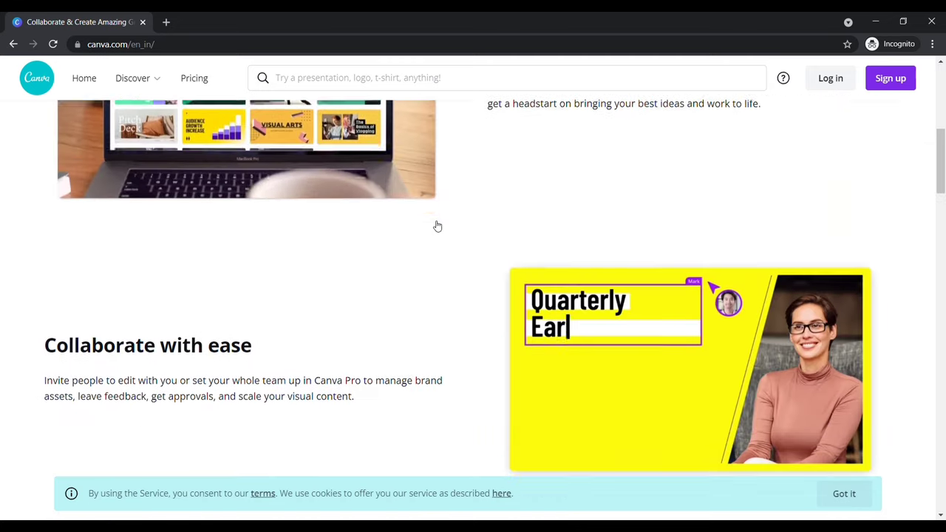
{"action": "scroll", "coordinate": [436, 226], "scroll_direction": "down", "scroll_amount": 3}
{"action": "scroll", "coordinate": [437, 225], "scroll_direction": "up", "scroll_amount": 10}
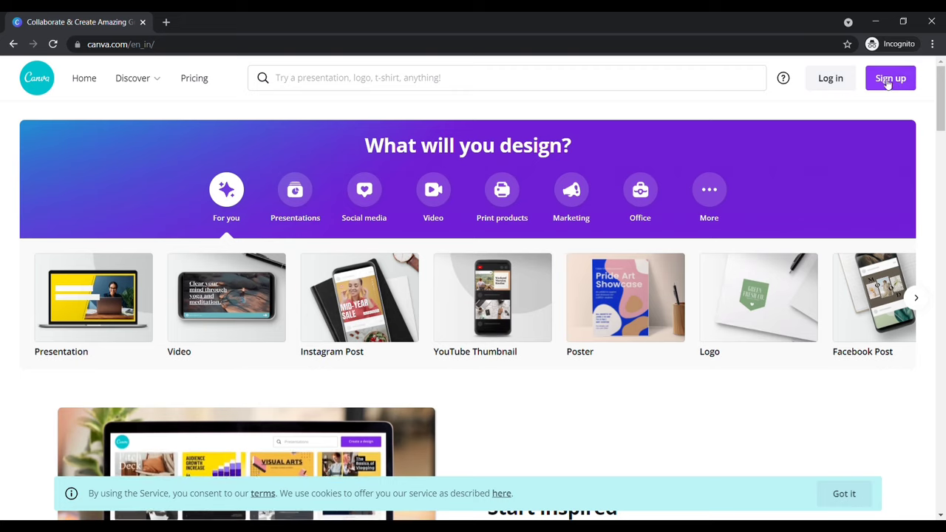
- Sign in to Canva and import the flyer file Add a heading.png through Edit photo
{"action": "left_click", "coordinate": [888, 81]}
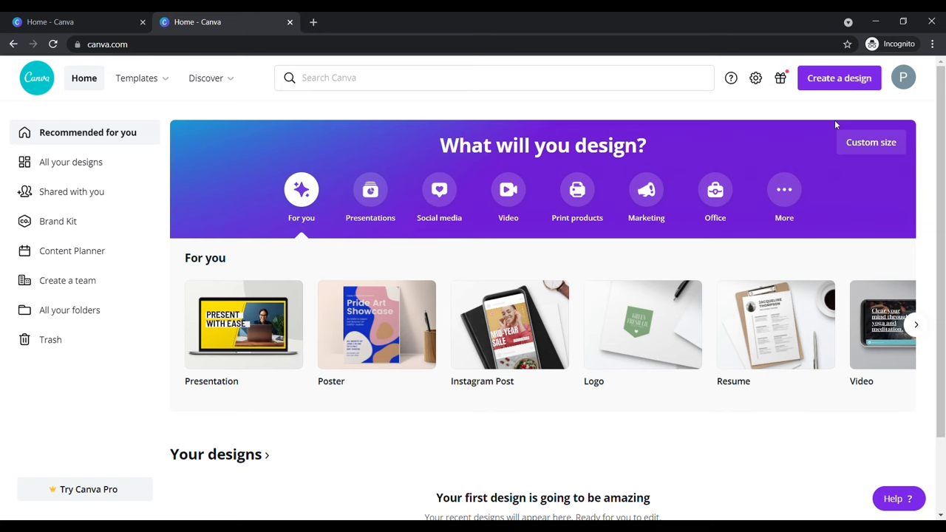
{"action": "left_click", "coordinate": [856, 82]}
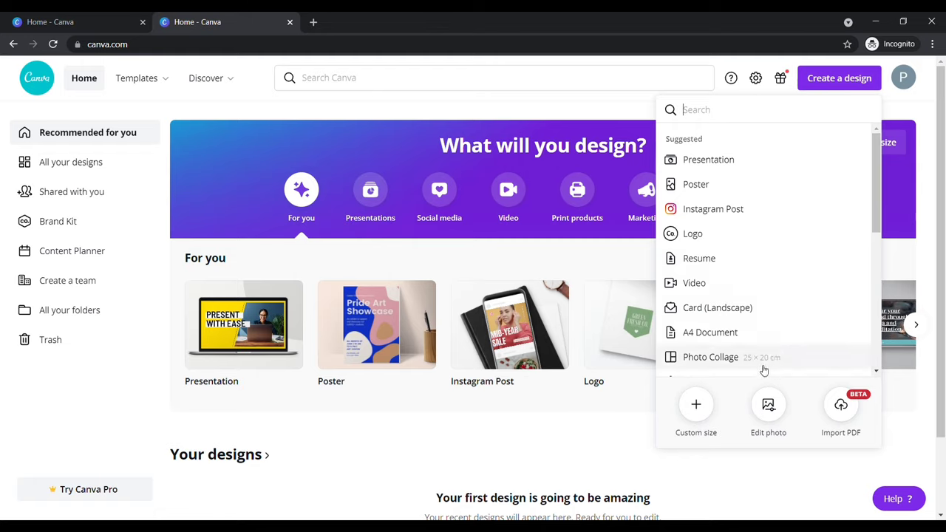
{"action": "left_click", "coordinate": [768, 405]}
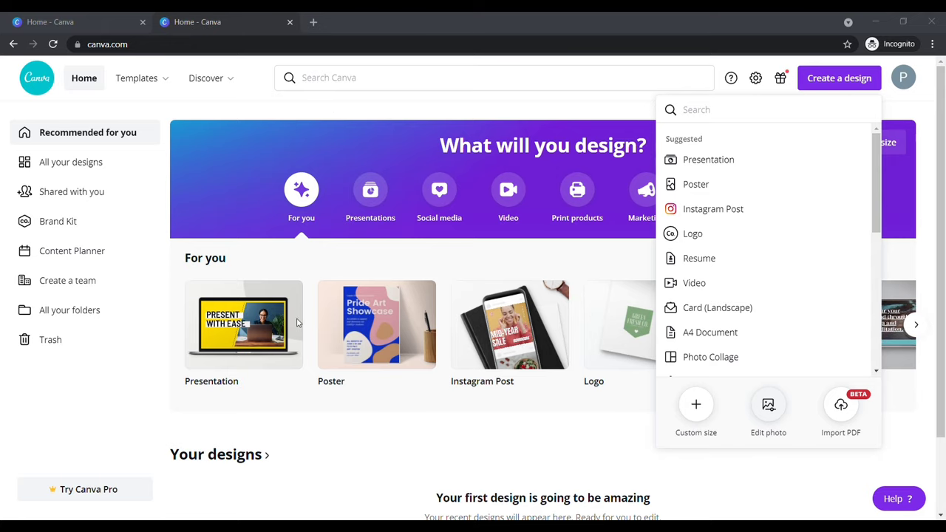
{"action": "key", "text": "Return"}
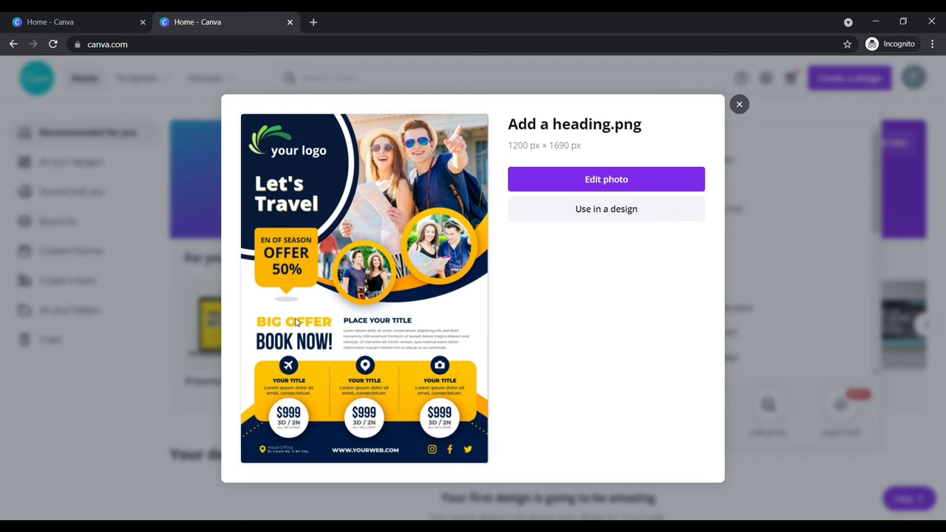
- Open the 1200 × 1690 px flyer in the editor, zoomed in and scrolled through
{"action": "left_click", "coordinate": [547, 181]}
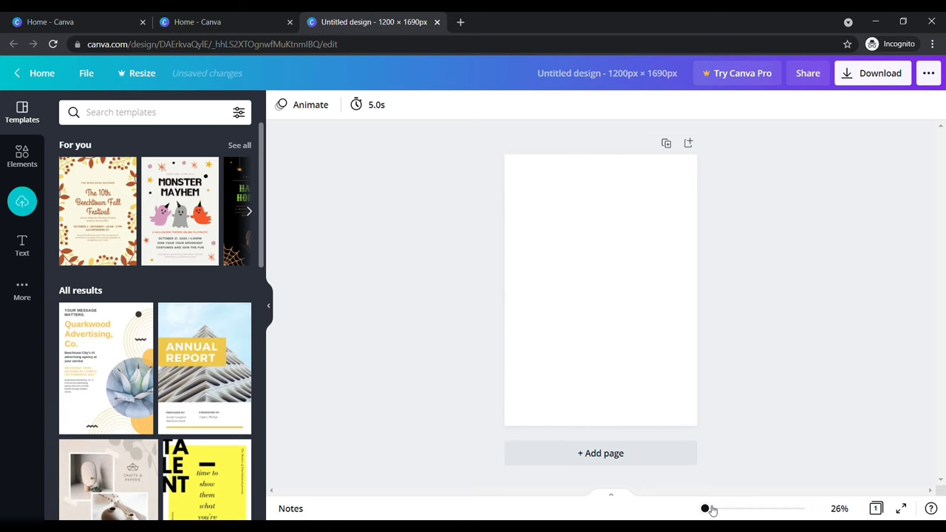
{"action": "mouse_move", "coordinate": [706, 508]}
{"action": "left_mouse_down"}
{"action": "mouse_move", "coordinate": [761, 509]}
{"action": "mouse_move", "coordinate": [717, 508]}
{"action": "left_mouse_up"}
{"action": "scroll", "coordinate": [539, 382], "scroll_direction": "up", "scroll_amount": 3}
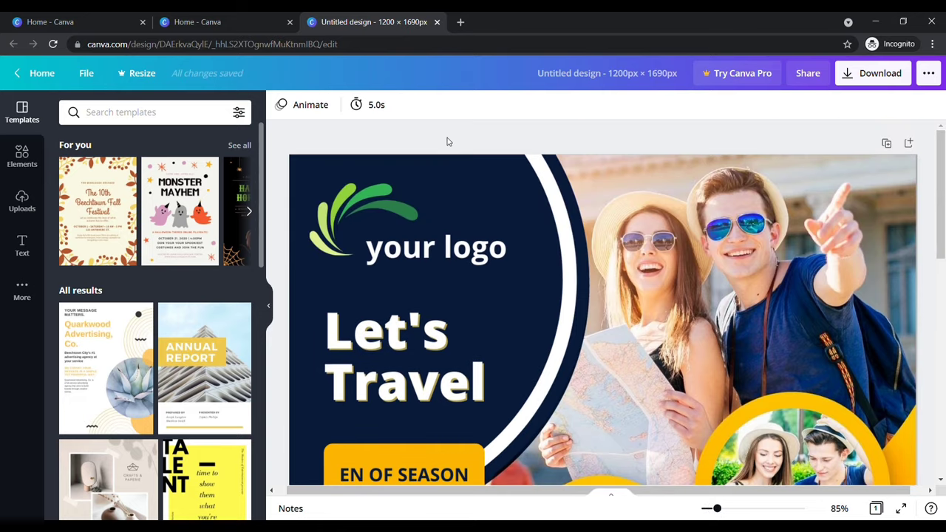
{"action": "scroll", "coordinate": [447, 141], "scroll_direction": "down", "scroll_amount": 2}
{"action": "scroll", "coordinate": [447, 141], "scroll_direction": "down", "scroll_amount": 1}
{"action": "scroll", "coordinate": [447, 141], "scroll_direction": "down", "scroll_amount": 2}
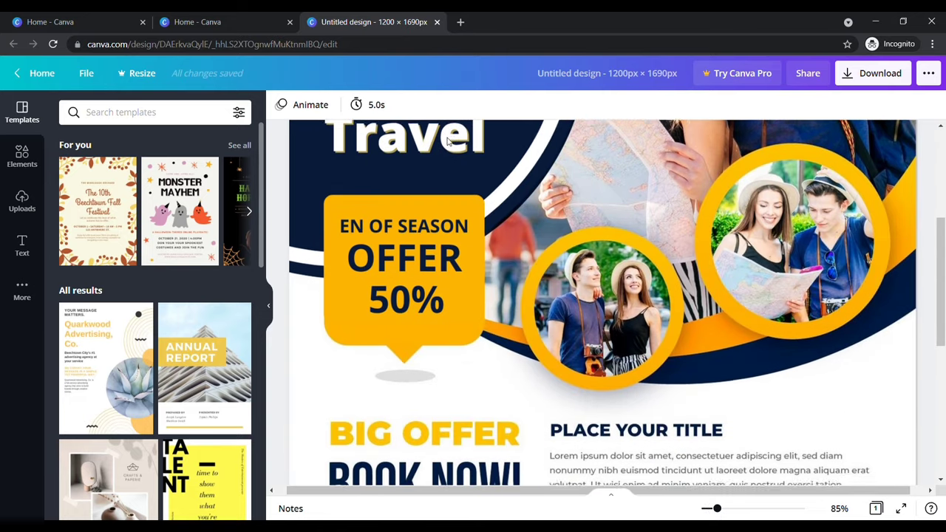
{"action": "scroll", "coordinate": [447, 141], "scroll_direction": "down", "scroll_amount": 2}
{"action": "scroll", "coordinate": [447, 141], "scroll_direction": "down", "scroll_amount": 2}
{"action": "scroll", "coordinate": [447, 141], "scroll_direction": "down", "scroll_amount": 2}
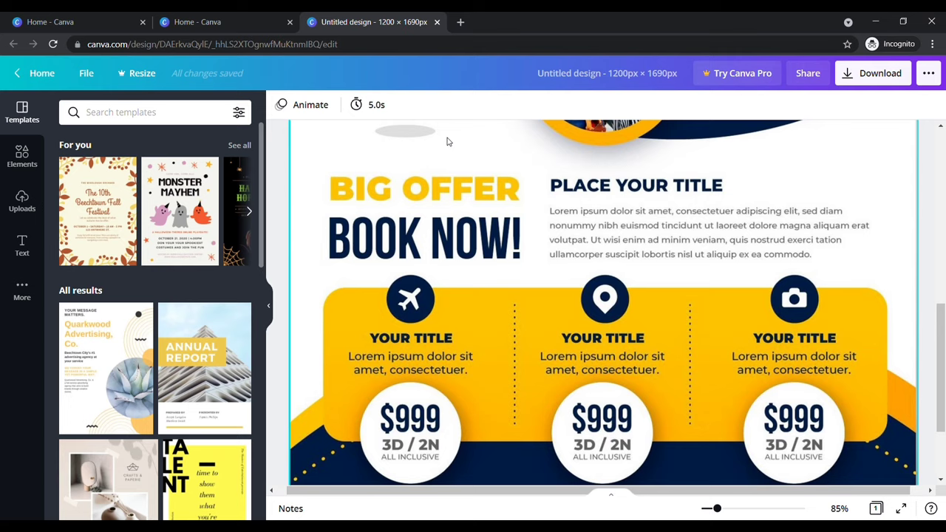
{"action": "scroll", "coordinate": [458, 140], "scroll_direction": "up", "scroll_amount": 10}
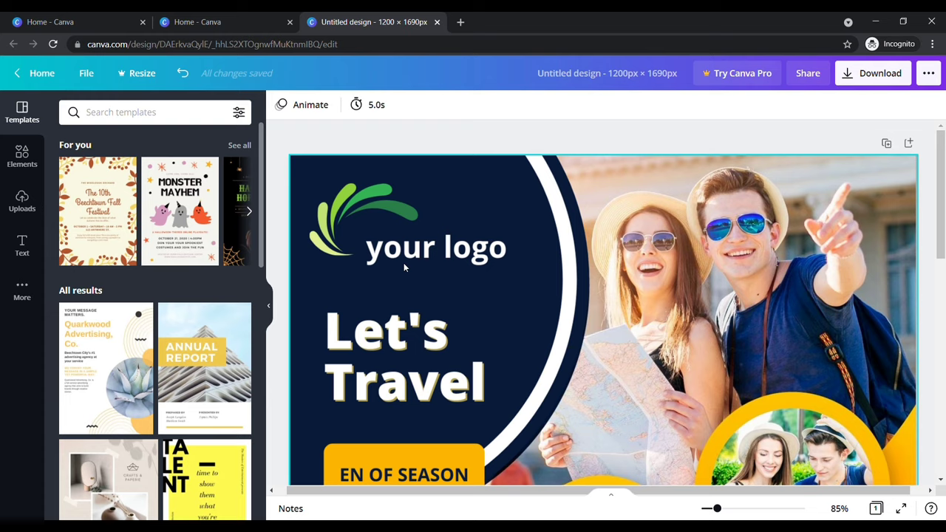
- Add a square shape from Elements' Lines & Shapes to the flyer
{"action": "left_click", "coordinate": [24, 158]}
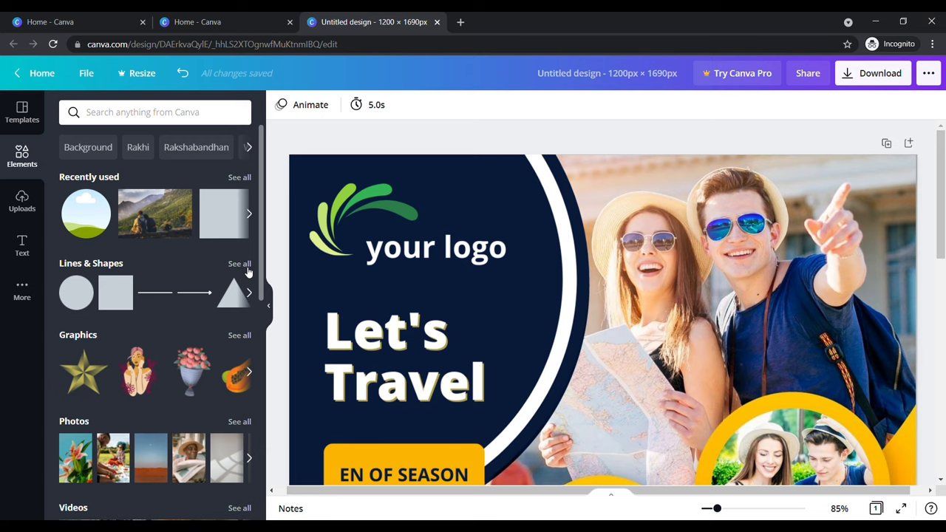
{"action": "left_click", "coordinate": [244, 266]}
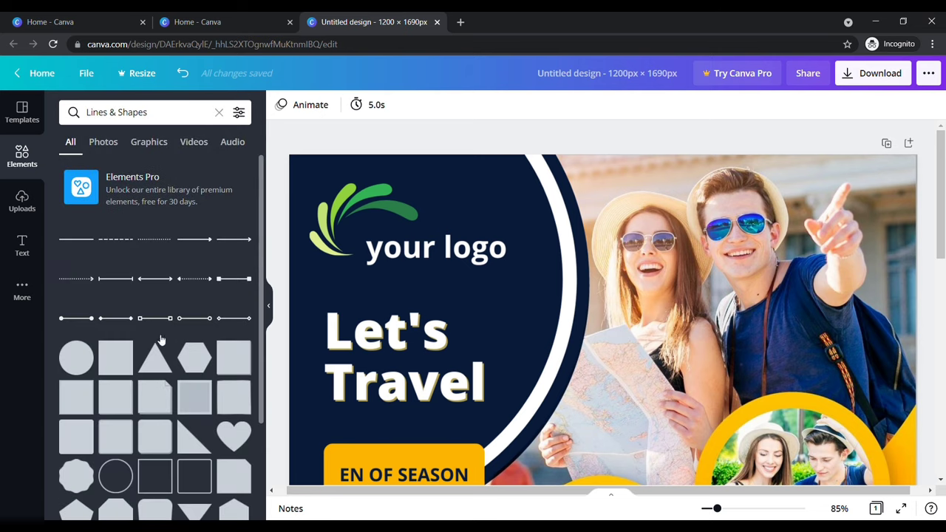
{"action": "left_click", "coordinate": [117, 356]}
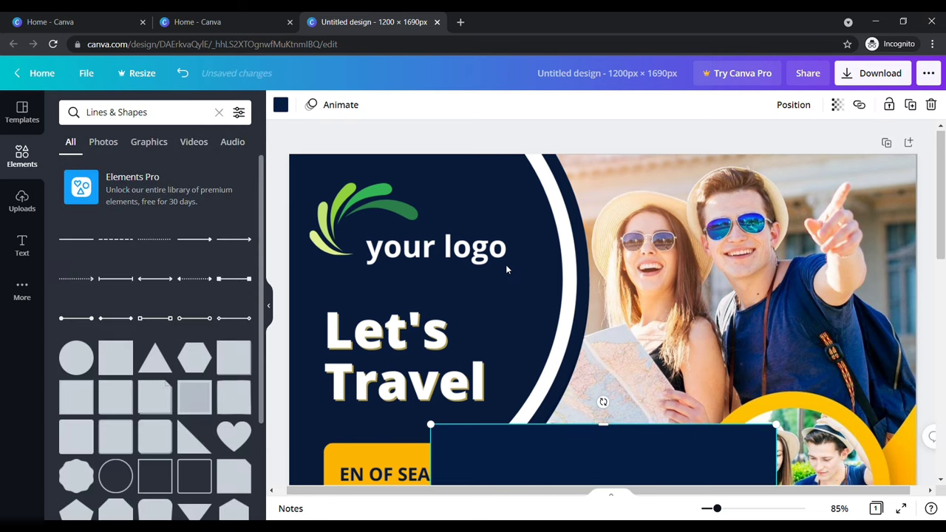
{"action": "scroll", "coordinate": [506, 270], "scroll_direction": "down", "scroll_amount": 2}
{"action": "scroll", "coordinate": [570, 408], "scroll_direction": "down", "scroll_amount": 2}
- Move and resize the square over the top-left logo, just above Let's Travel
{"action": "left_click_drag", "start_coordinate": [717, 509], "coordinate": [708, 510]}
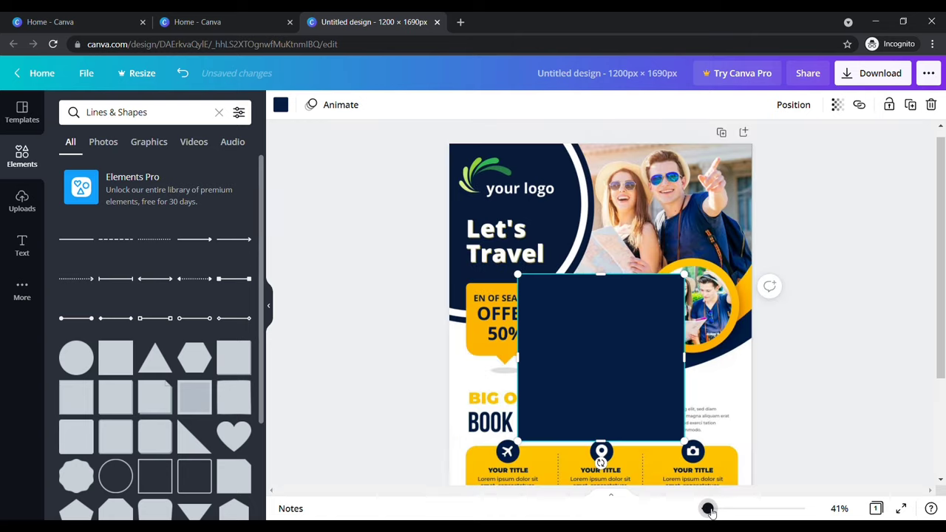
{"action": "left_click_drag", "start_coordinate": [622, 384], "coordinate": [560, 257]}
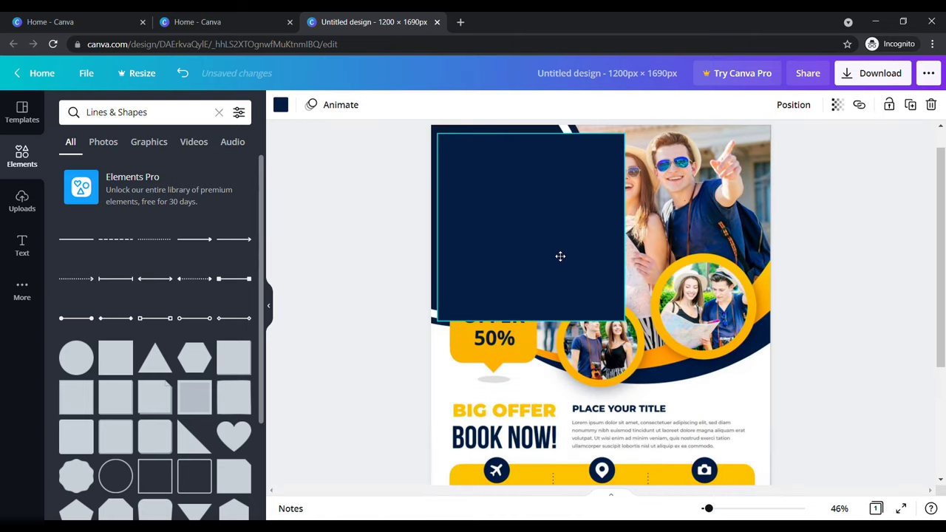
{"action": "left_click_drag", "start_coordinate": [624, 227], "coordinate": [554, 227]}
{"action": "mouse_move", "coordinate": [495, 322]}
{"action": "left_mouse_down"}
{"action": "mouse_move", "coordinate": [521, 233]}
{"action": "mouse_move", "coordinate": [520, 190]}
{"action": "left_mouse_up"}
{"action": "left_click_drag", "start_coordinate": [709, 508], "coordinate": [718, 508]}
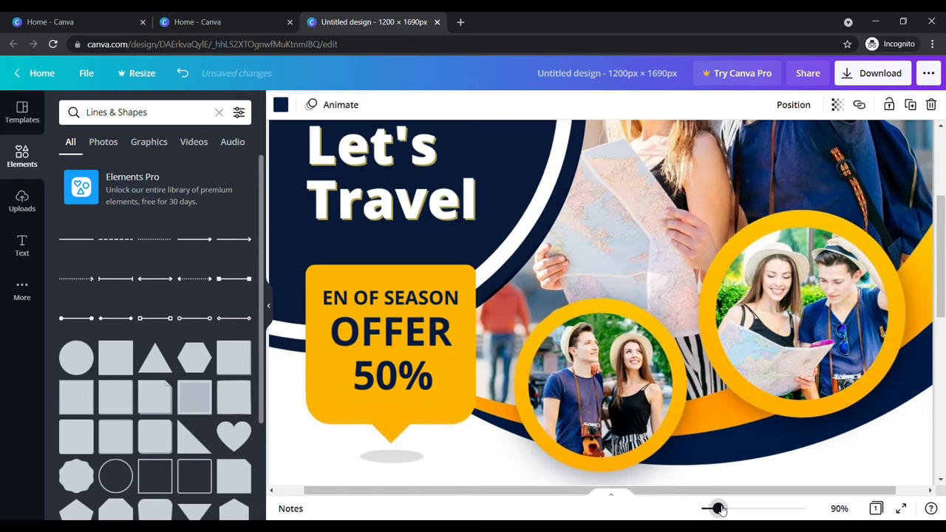
{"action": "scroll", "coordinate": [444, 410], "scroll_direction": "up", "scroll_amount": 3}
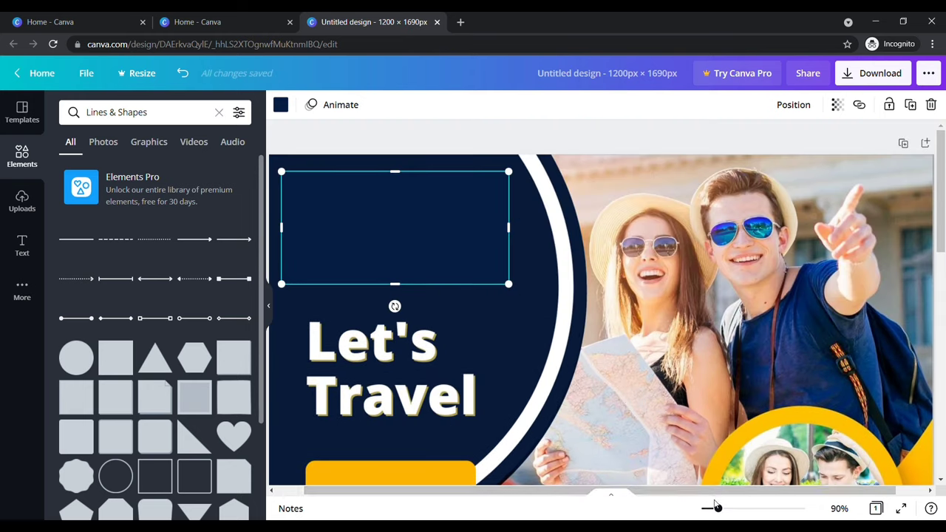
{"action": "scroll", "coordinate": [627, 385], "scroll_direction": "left", "scroll_amount": 1}
- Change the covering box's colour to the custom navy #081937
{"action": "key", "text": "Escape"}
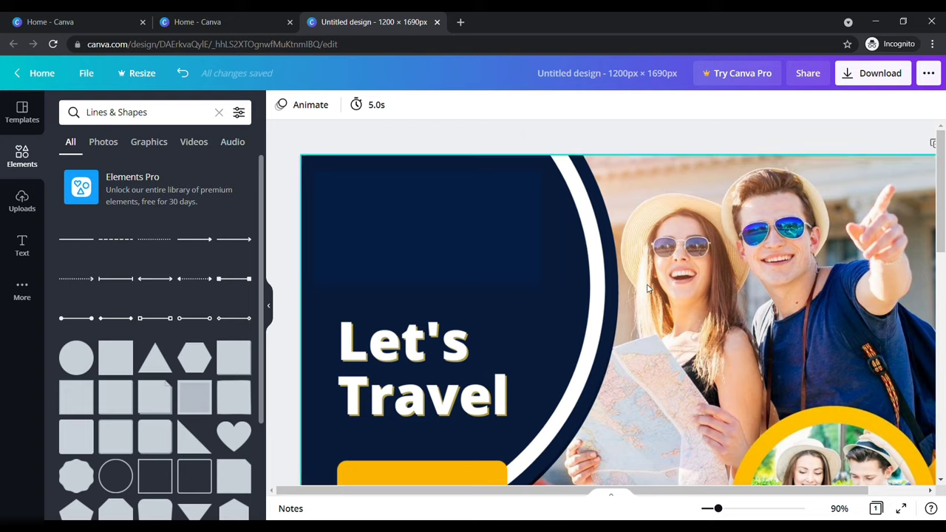
{"action": "left_click", "coordinate": [446, 237]}
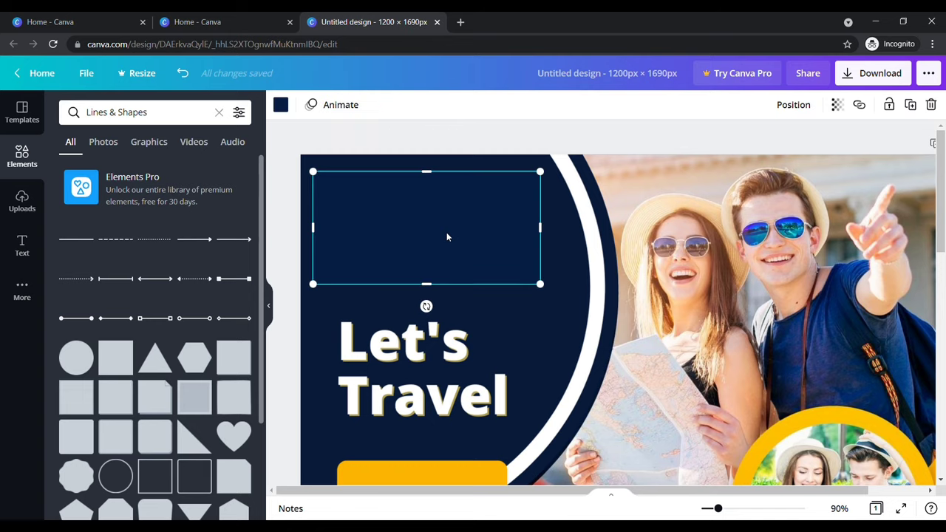
{"action": "left_click", "coordinate": [282, 105]}
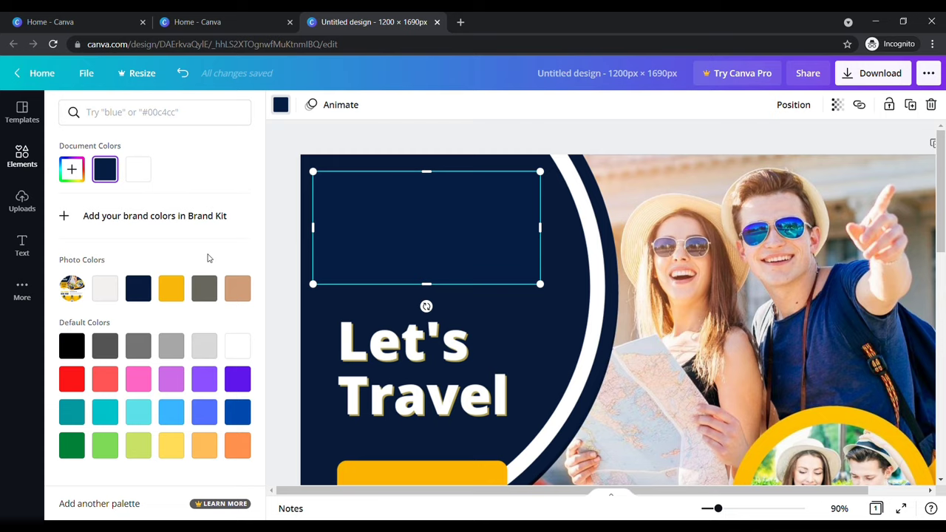
{"action": "left_click", "coordinate": [140, 295]}
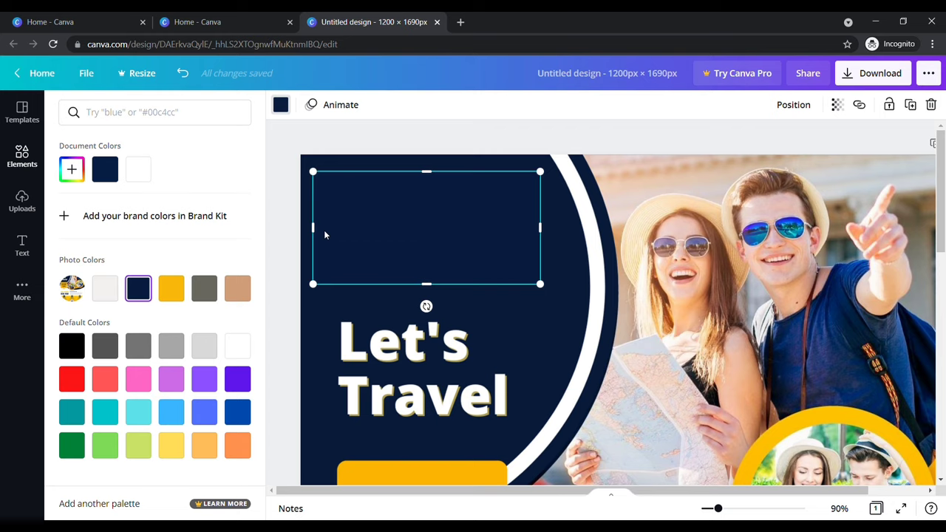
{"action": "left_click", "coordinate": [80, 178]}
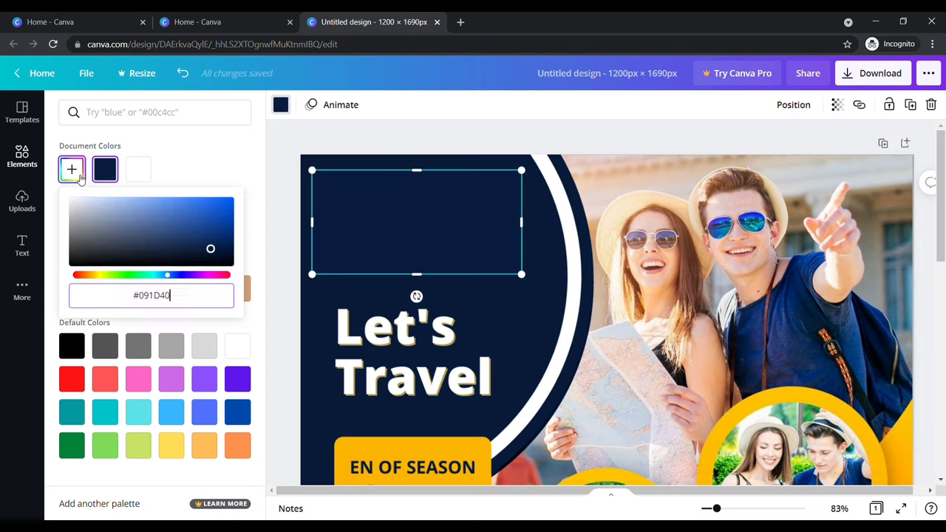
{"action": "left_click", "coordinate": [210, 251]}
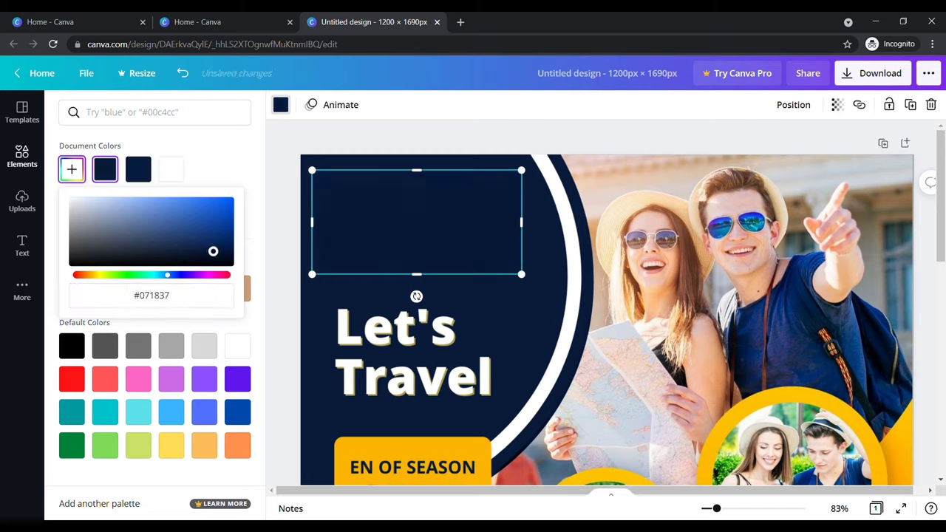
{"action": "left_click_drag", "start_coordinate": [213, 252], "coordinate": [210, 252]}
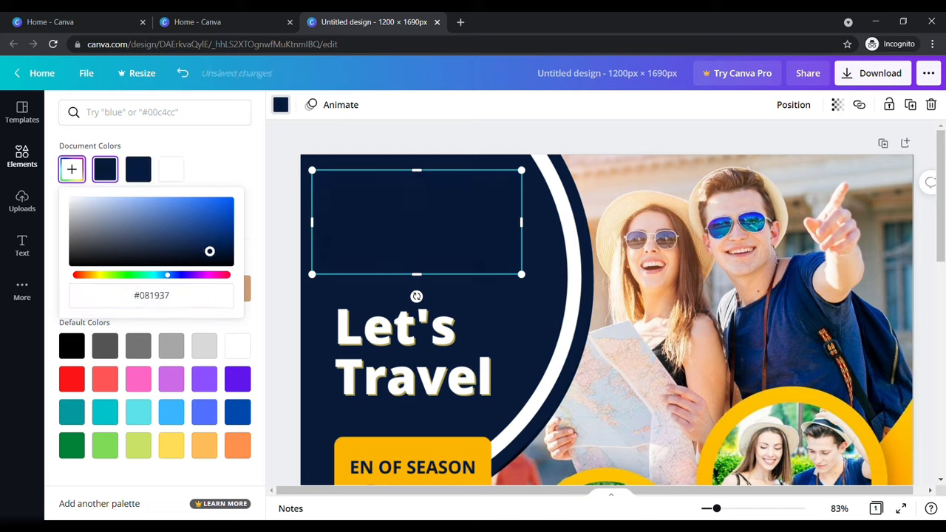
{"action": "left_click", "coordinate": [289, 208]}
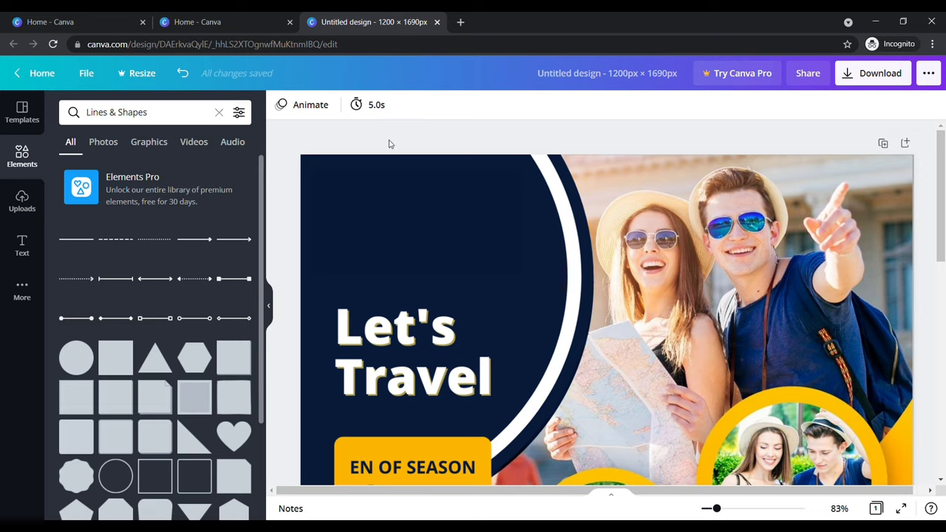
- Add the Travel logo from Uploads and place it in the flyer's top-left corner
{"action": "left_click", "coordinate": [31, 201]}
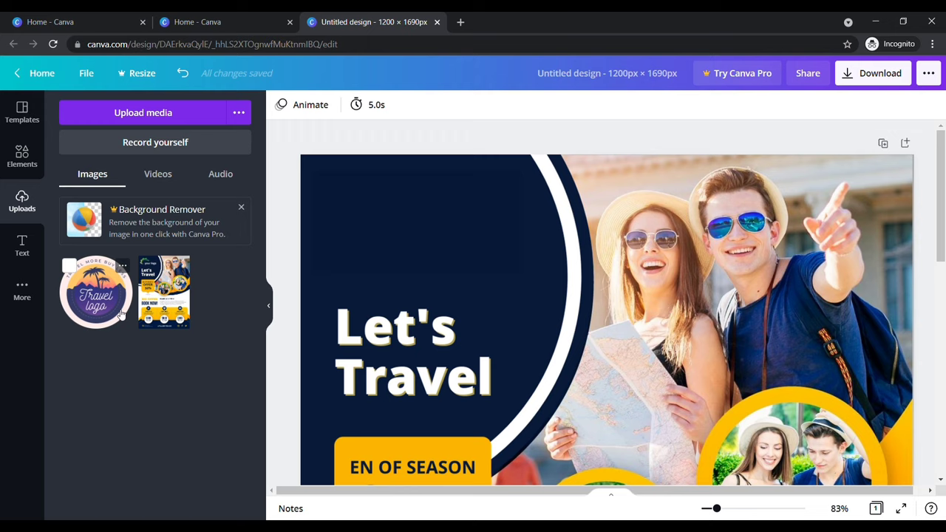
{"action": "left_click", "coordinate": [125, 317]}
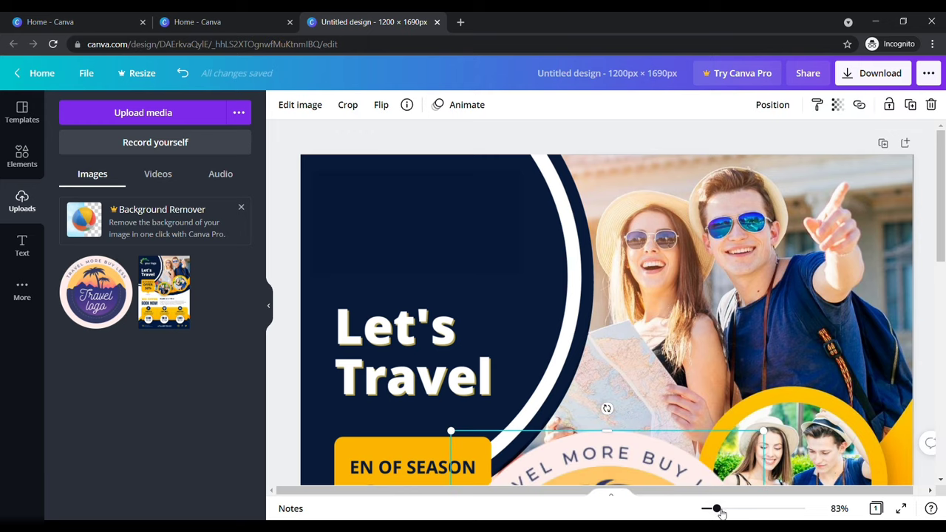
{"action": "left_click_drag", "start_coordinate": [716, 508], "coordinate": [710, 508]}
{"action": "mouse_move", "coordinate": [653, 442]}
{"action": "left_mouse_down"}
{"action": "mouse_move", "coordinate": [650, 399]}
{"action": "mouse_move", "coordinate": [469, 191]}
{"action": "left_mouse_up"}
- Deselect the logo and zoom in on the yellow 50% offer bubble
{"action": "left_click", "coordinate": [383, 227]}
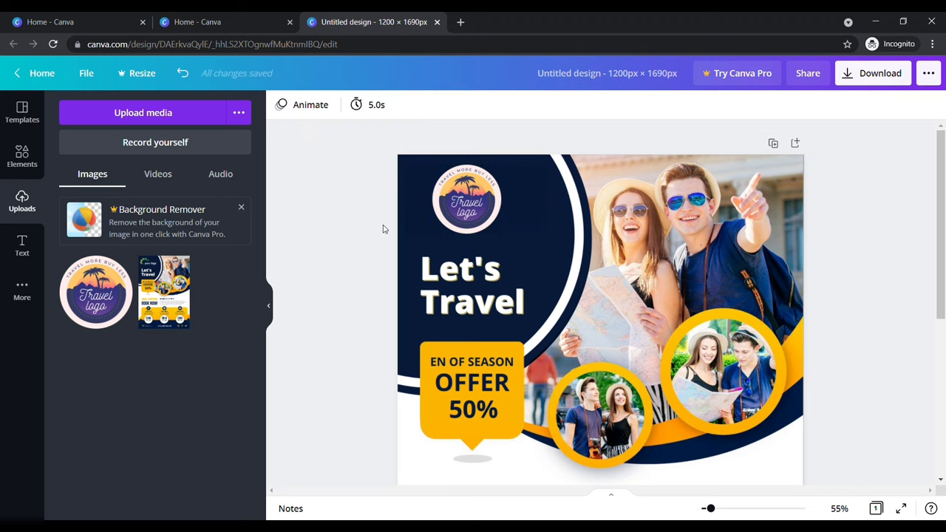
{"action": "left_click_drag", "start_coordinate": [710, 508], "coordinate": [707, 508]}
{"action": "scroll", "coordinate": [690, 352], "scroll_direction": "down", "scroll_amount": 2}
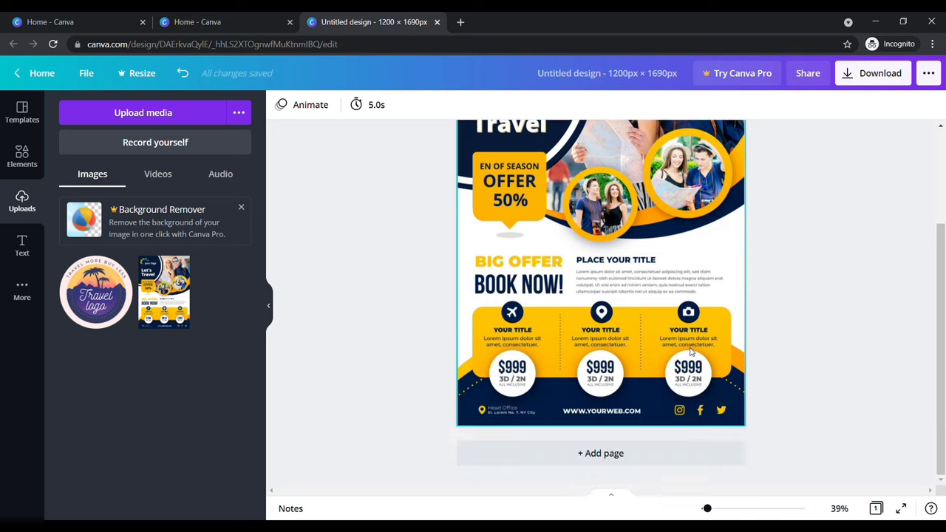
{"action": "scroll", "coordinate": [691, 352], "scroll_direction": "up", "scroll_amount": 3}
{"action": "scroll", "coordinate": [691, 353], "scroll_direction": "down", "scroll_amount": 2}
{"action": "scroll", "coordinate": [691, 352], "scroll_direction": "up", "scroll_amount": 2}
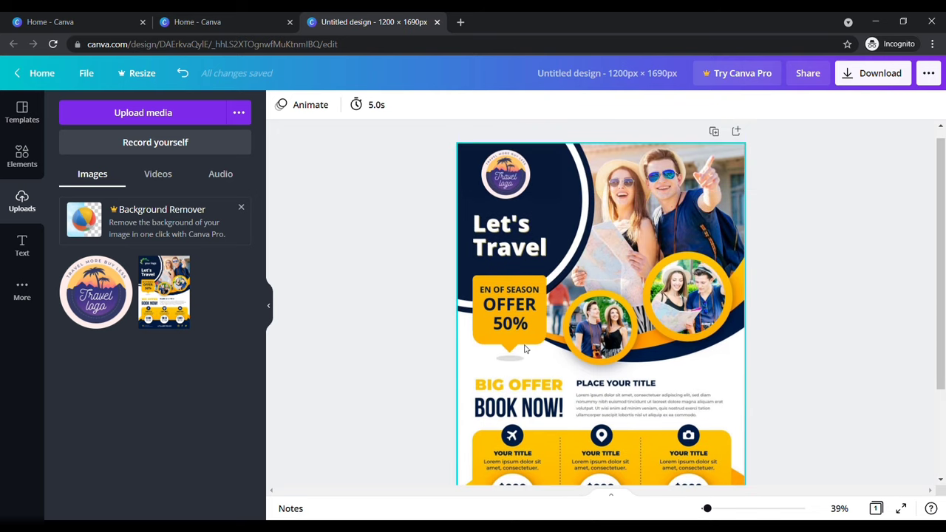
{"action": "scroll", "coordinate": [659, 447], "scroll_direction": "up", "scroll_amount": 3}
{"action": "scroll", "coordinate": [648, 458], "scroll_direction": "up", "scroll_amount": 2}
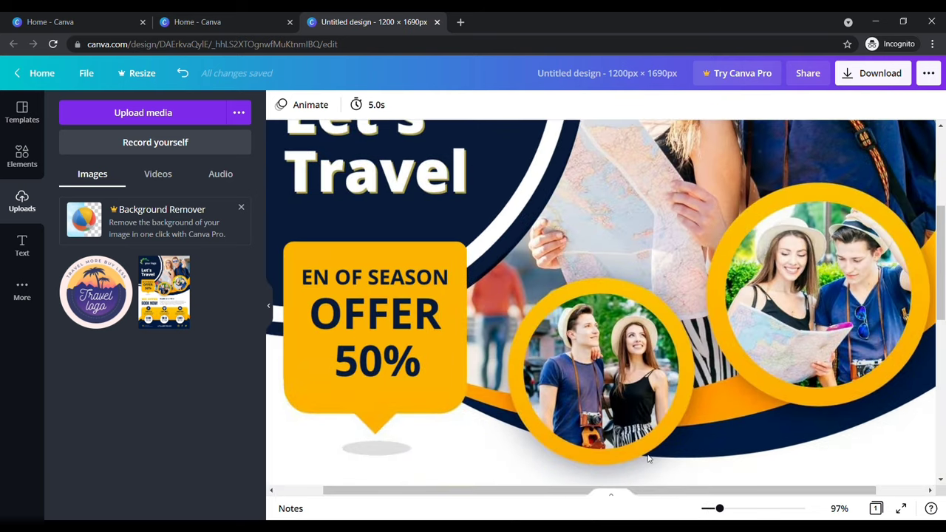
{"action": "left_click_drag", "start_coordinate": [586, 501], "coordinate": [539, 496]}
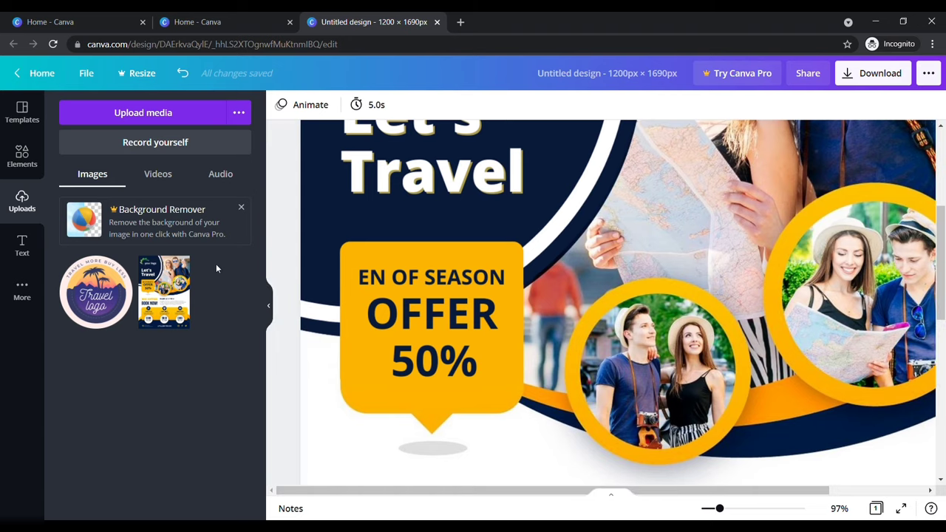
- Cover the 50% figure with a square coloured the bubble's yellow, #FBB503
{"action": "left_click", "coordinate": [22, 159]}
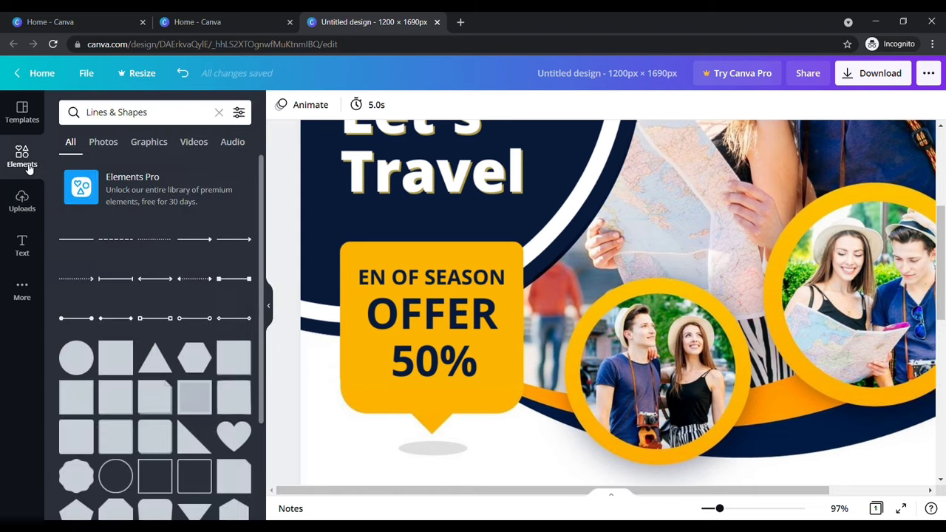
{"action": "left_click", "coordinate": [116, 358]}
{"action": "left_click_drag", "start_coordinate": [586, 362], "coordinate": [422, 235]}
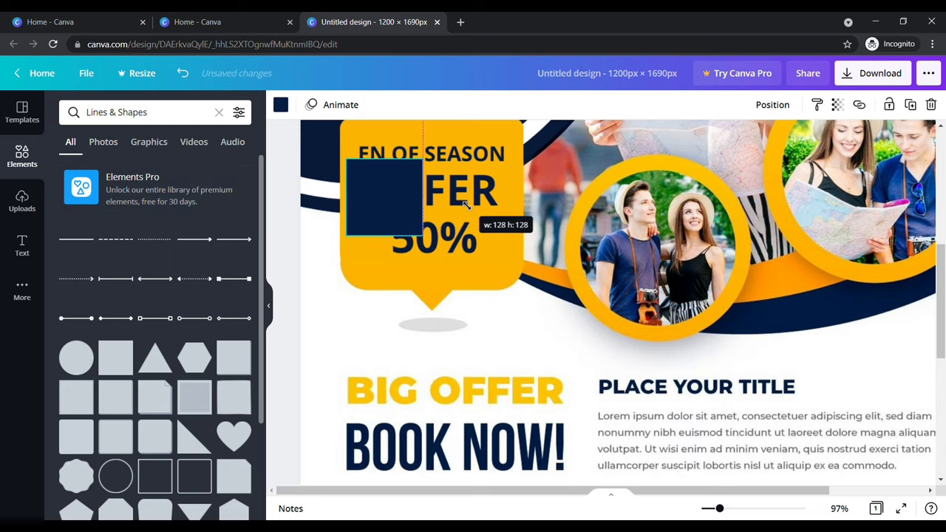
{"action": "mouse_move", "coordinate": [371, 186]}
{"action": "left_mouse_down"}
{"action": "mouse_move", "coordinate": [410, 245]}
{"action": "mouse_move", "coordinate": [483, 255]}
{"action": "left_mouse_up"}
{"action": "left_click_drag", "start_coordinate": [433, 284], "coordinate": [439, 272]}
{"action": "left_click", "coordinate": [280, 104]}
{"action": "left_click", "coordinate": [172, 284]}
{"action": "left_click", "coordinate": [274, 278]}
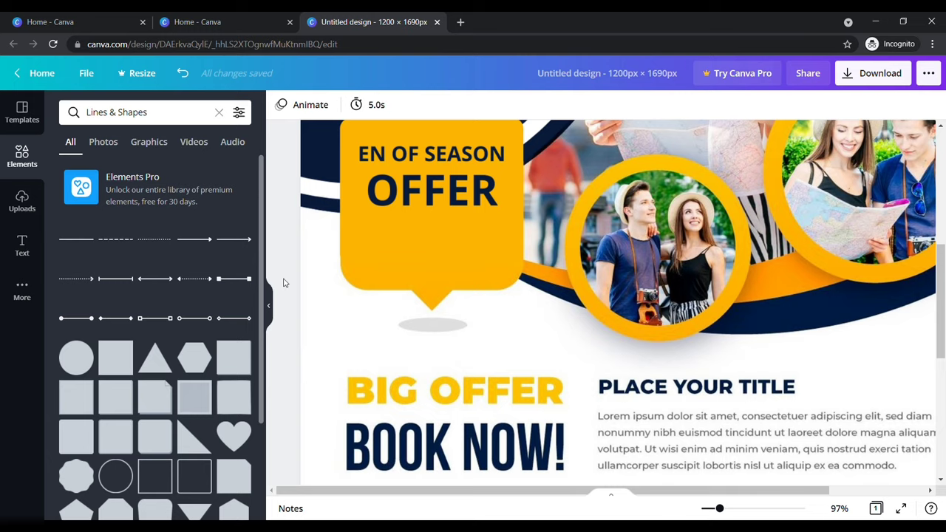
- Add a new heading text box and replace its text with '60%'
{"action": "left_click", "coordinate": [33, 249]}
{"action": "scroll", "coordinate": [153, 273], "scroll_direction": "down", "scroll_amount": 2}
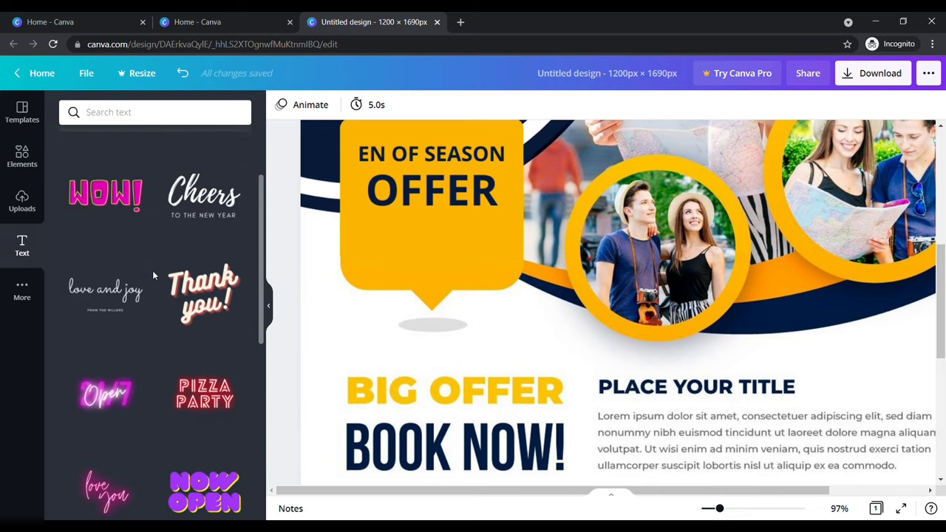
{"action": "scroll", "coordinate": [154, 275], "scroll_direction": "down", "scroll_amount": 3}
{"action": "scroll", "coordinate": [153, 275], "scroll_direction": "down", "scroll_amount": 3}
{"action": "scroll", "coordinate": [153, 275], "scroll_direction": "down", "scroll_amount": 2}
{"action": "scroll", "coordinate": [153, 275], "scroll_direction": "up", "scroll_amount": 3}
{"action": "scroll", "coordinate": [153, 275], "scroll_direction": "up", "scroll_amount": 2}
{"action": "scroll", "coordinate": [153, 275], "scroll_direction": "up", "scroll_amount": 2}
{"action": "scroll", "coordinate": [153, 275], "scroll_direction": "up", "scroll_amount": 3}
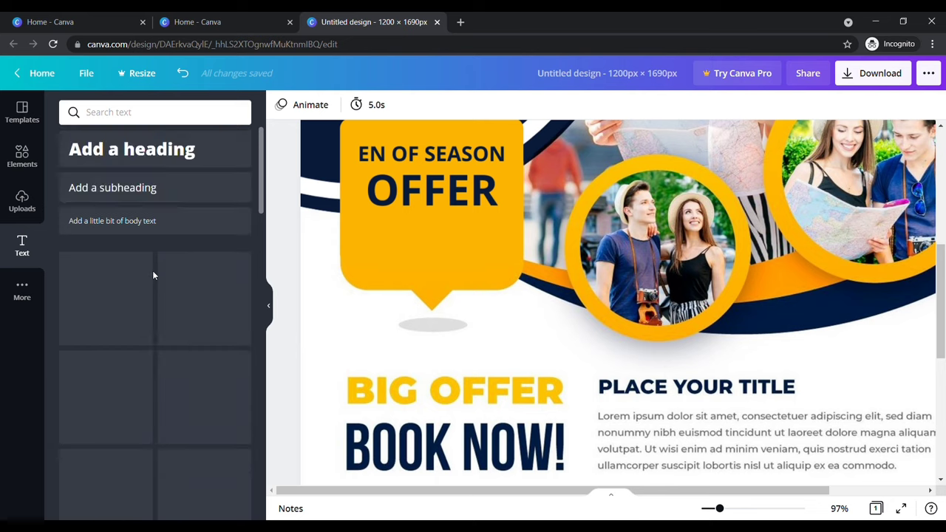
{"action": "scroll", "coordinate": [152, 270], "scroll_direction": "up", "scroll_amount": 1}
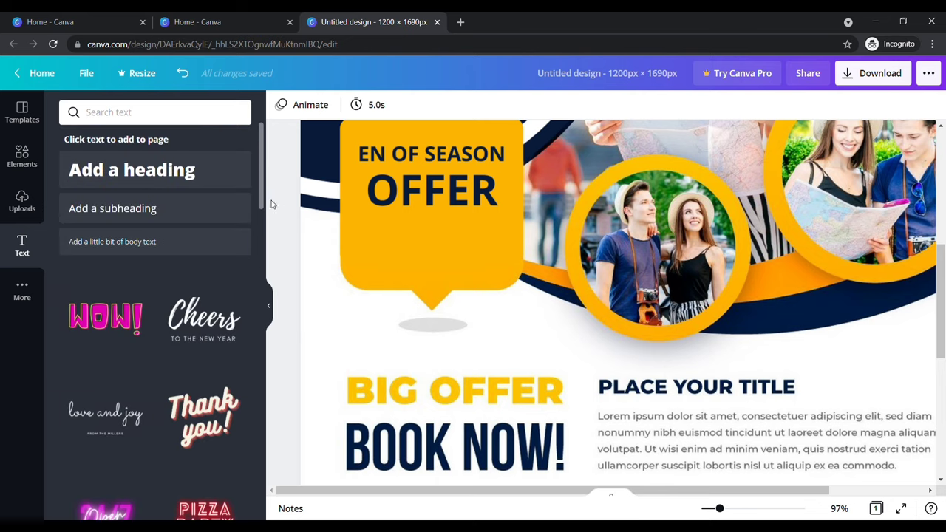
{"action": "left_click", "coordinate": [205, 171]}
{"action": "left_click", "coordinate": [774, 385]}
{"action": "key", "text": "ctrl+a"}
{"action": "key", "text": "BackSpace"}
{"action": "type", "text": "60"}
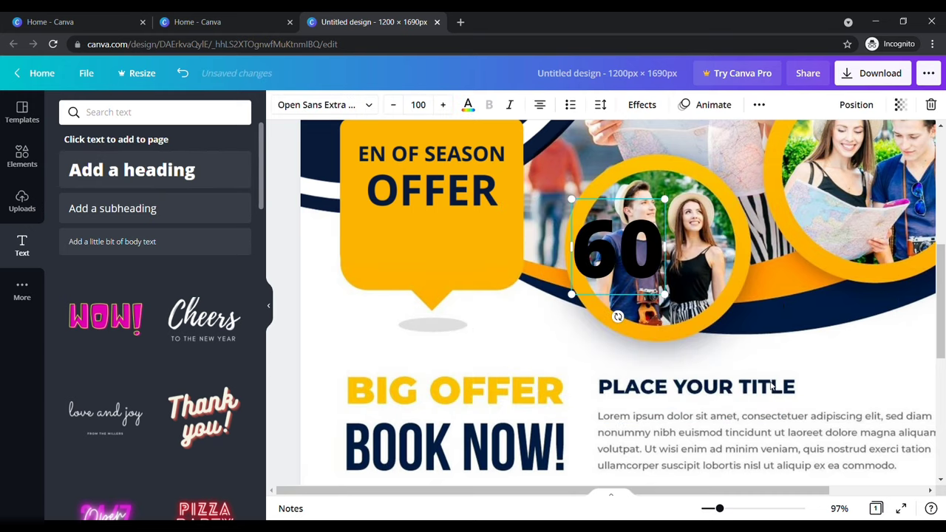
{"action": "type", "text": "%"}
- Move and shrink the 60% text so it sits centred in the yellow bubble
{"action": "left_click", "coordinate": [283, 274]}
{"action": "left_click_drag", "start_coordinate": [613, 252], "coordinate": [433, 250]}
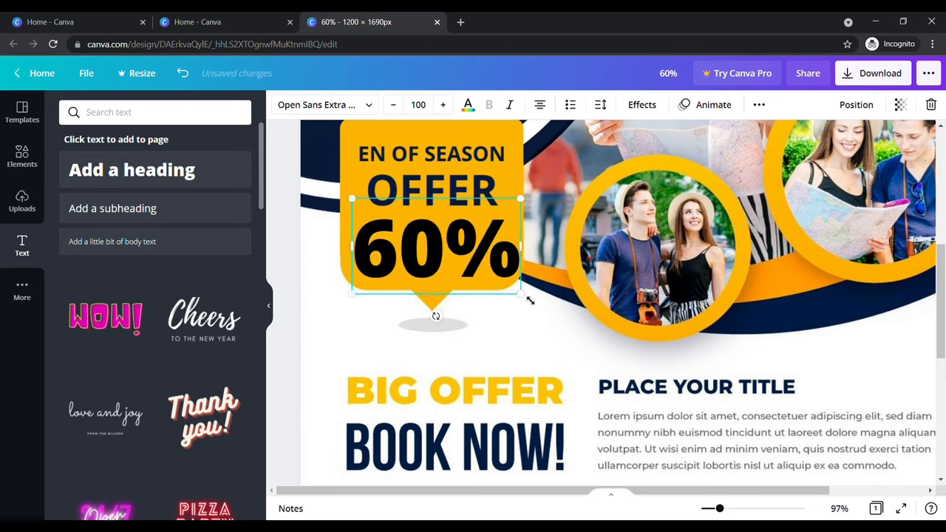
{"action": "left_click_drag", "start_coordinate": [530, 300], "coordinate": [452, 253]}
{"action": "mouse_move", "coordinate": [414, 229]}
{"action": "left_mouse_down"}
{"action": "mouse_move", "coordinate": [492, 273]}
{"action": "mouse_move", "coordinate": [451, 260]}
{"action": "left_mouse_up"}
{"action": "left_click", "coordinate": [292, 238]}
{"action": "left_click_drag", "start_coordinate": [719, 509], "coordinate": [707, 508]}
{"action": "scroll", "coordinate": [669, 398], "scroll_direction": "down", "scroll_amount": 2}
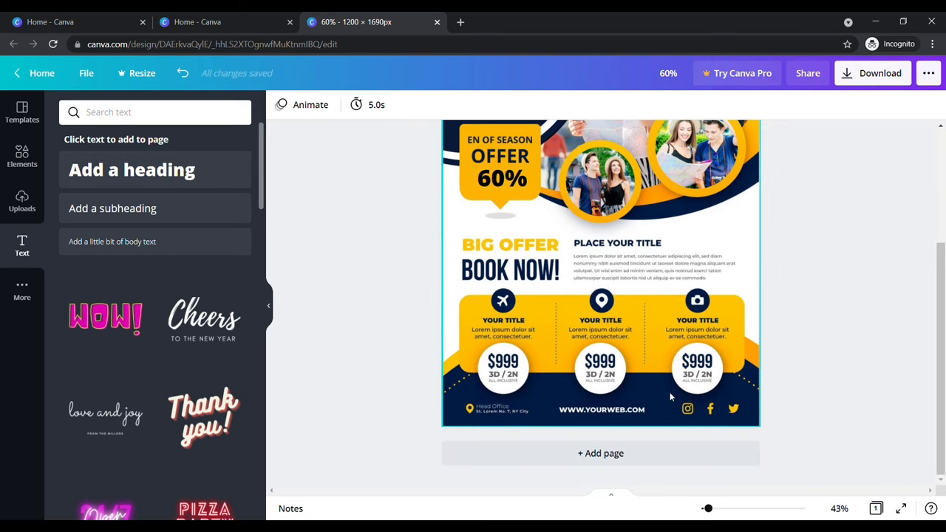
{"action": "left_click_drag", "start_coordinate": [575, 258], "coordinate": [732, 288]}
{"action": "left_click_drag", "start_coordinate": [647, 331], "coordinate": [625, 341]}
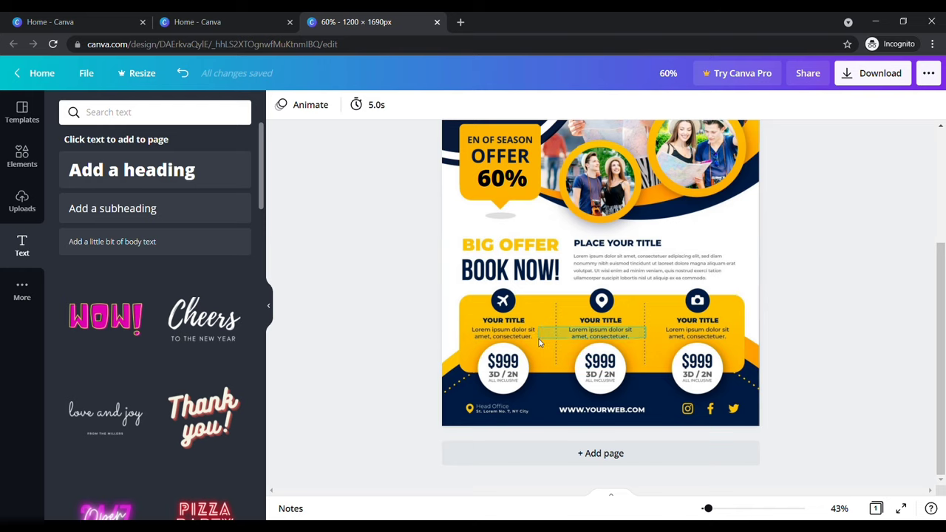
{"action": "left_click_drag", "start_coordinate": [538, 342], "coordinate": [539, 343]}
{"action": "scroll", "coordinate": [539, 342], "scroll_direction": "up", "scroll_amount": 1}
{"action": "left_click_drag", "start_coordinate": [708, 509], "coordinate": [710, 508]}
{"action": "scroll", "coordinate": [769, 380], "scroll_direction": "up", "scroll_amount": 1}
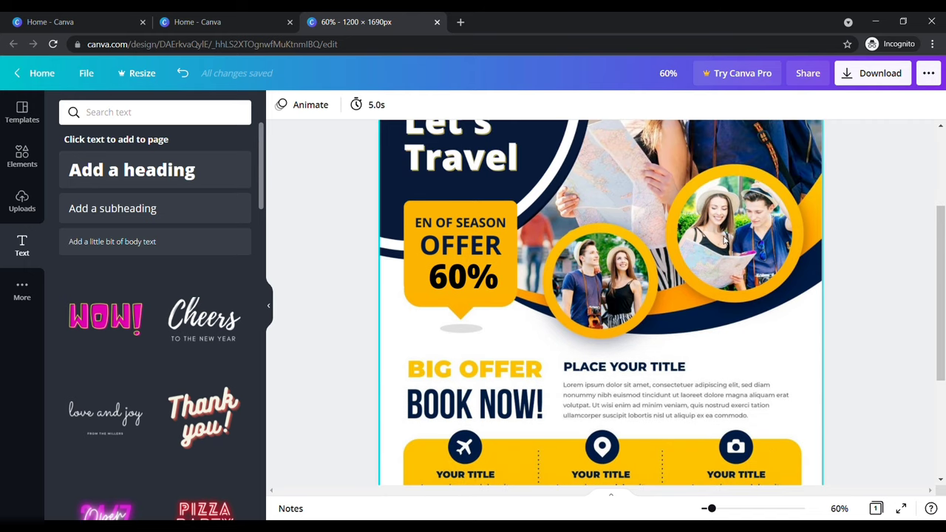
- Search Elements for frames and add the circle frame to the flyer
{"action": "left_click", "coordinate": [22, 157]}
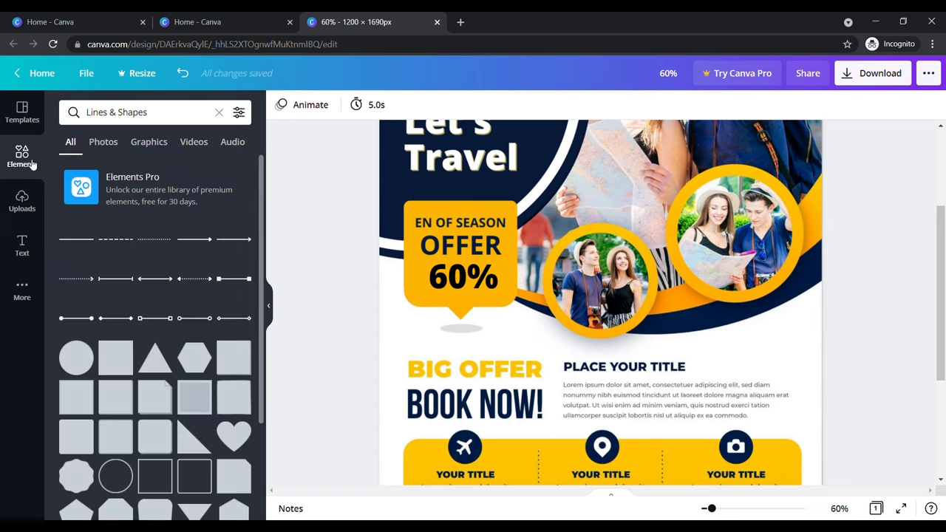
{"action": "left_click", "coordinate": [220, 113]}
{"action": "type", "text": "fra"}
{"action": "left_click", "coordinate": [151, 167]}
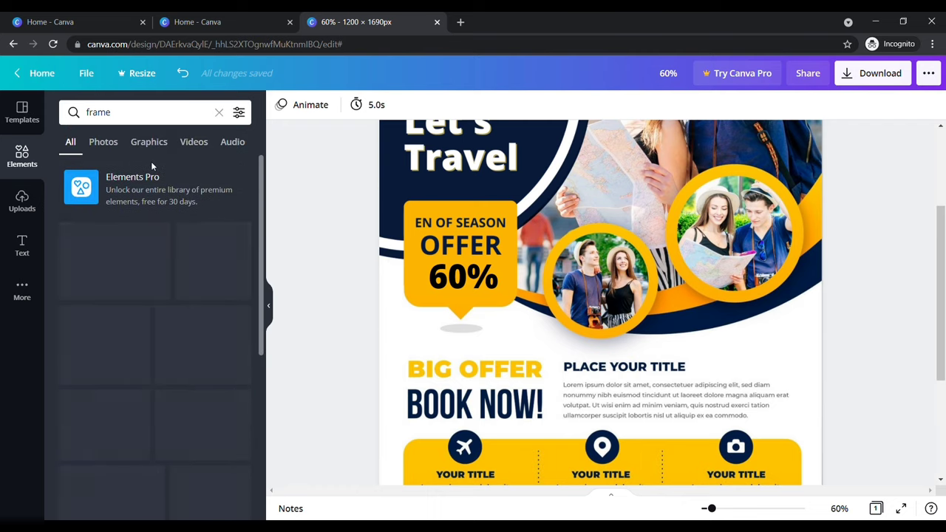
{"action": "left_click", "coordinate": [93, 251]}
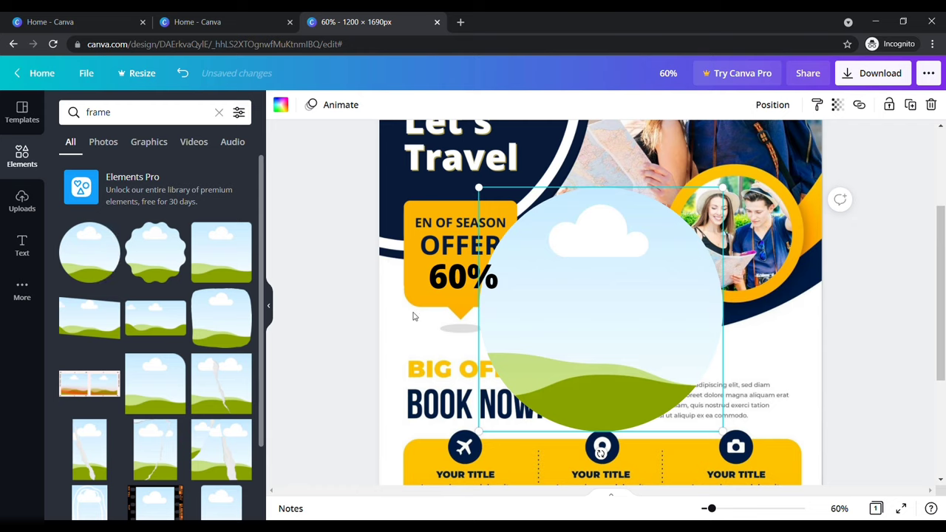
- Move and resize the circle frame onto the right-hand yellow photo ring
{"action": "left_click_drag", "start_coordinate": [540, 317], "coordinate": [642, 273]}
{"action": "left_click_drag", "start_coordinate": [584, 388], "coordinate": [706, 247]}
{"action": "mouse_move", "coordinate": [762, 185]}
{"action": "left_mouse_down"}
{"action": "mouse_move", "coordinate": [732, 224]}
{"action": "mouse_move", "coordinate": [759, 243]}
{"action": "left_mouse_up"}
{"action": "left_click_drag", "start_coordinate": [796, 178], "coordinate": [791, 176]}
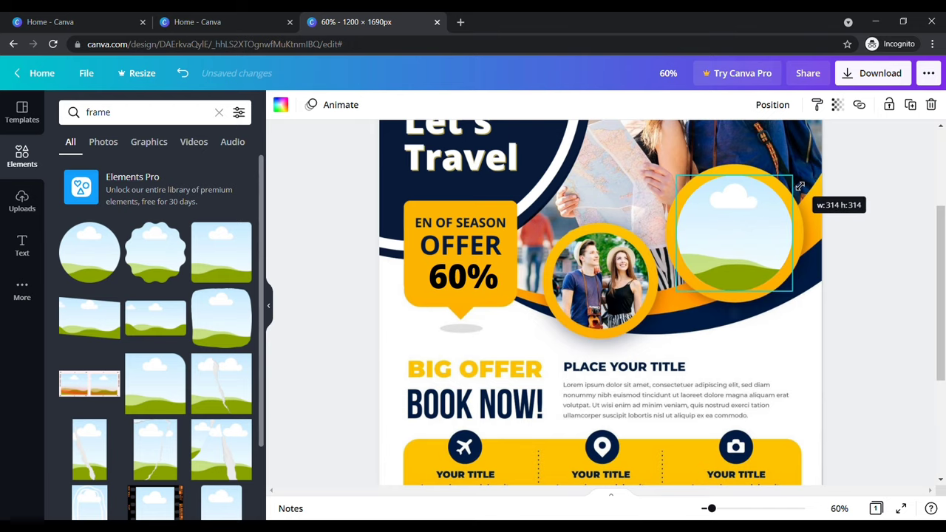
{"action": "left_click", "coordinate": [863, 172]}
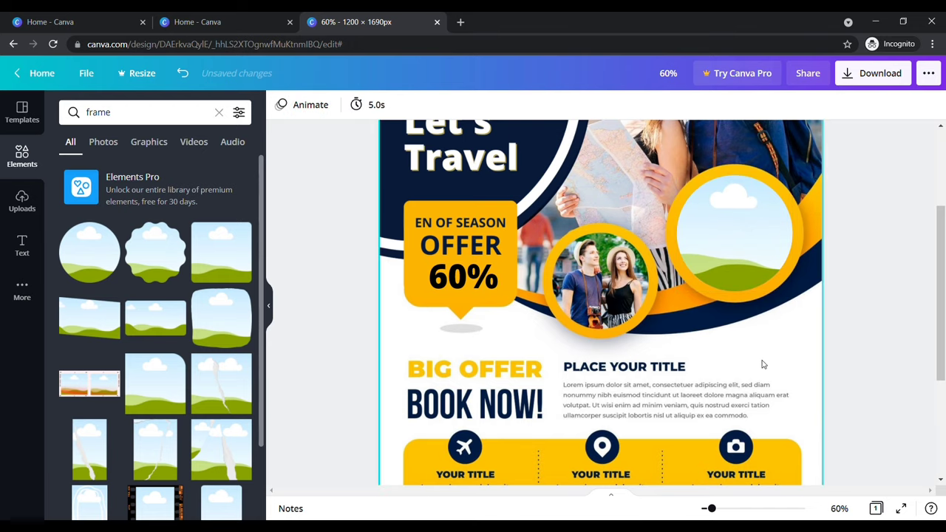
- Search Elements for 'travel' and add the mountain-couple photo to the flyer
{"action": "left_click", "coordinate": [218, 113]}
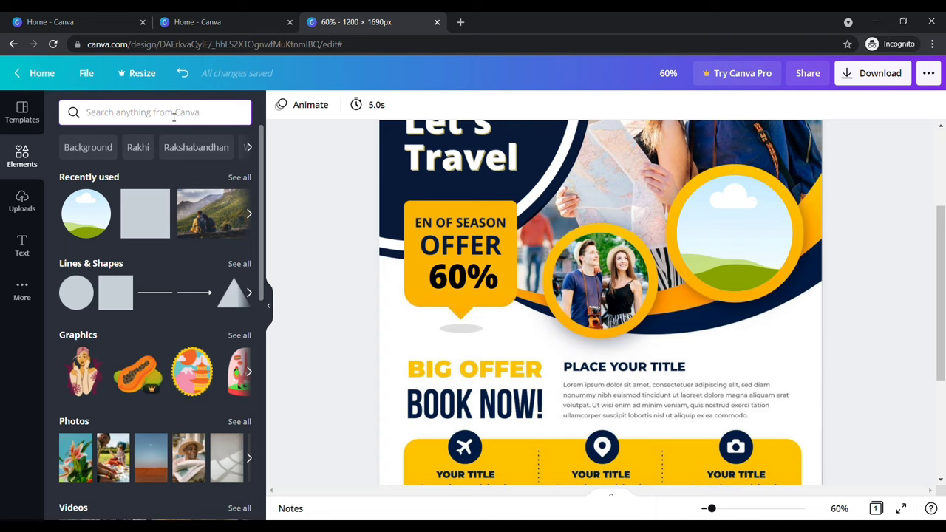
{"action": "type", "text": "travel"}
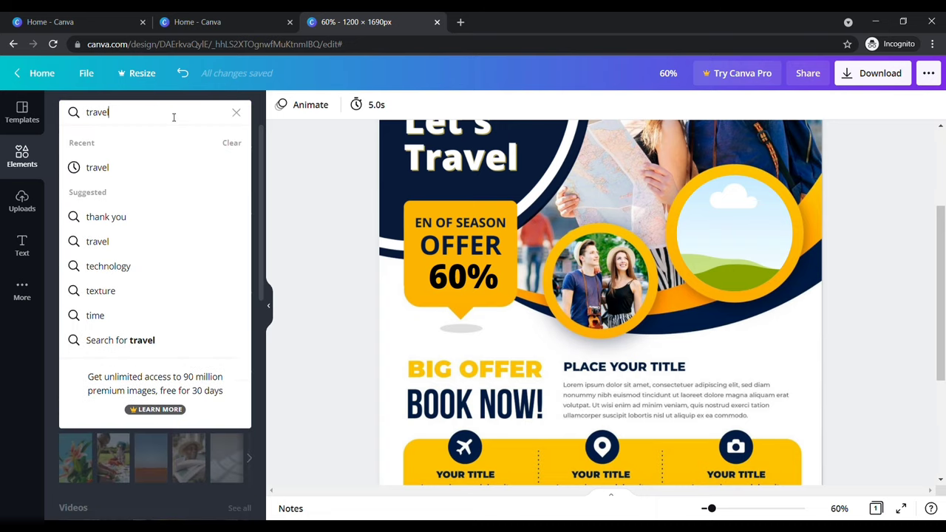
{"action": "left_click", "coordinate": [174, 176]}
{"action": "scroll", "coordinate": [187, 214], "scroll_direction": "down", "scroll_amount": 3}
{"action": "scroll", "coordinate": [187, 215], "scroll_direction": "down", "scroll_amount": 5}
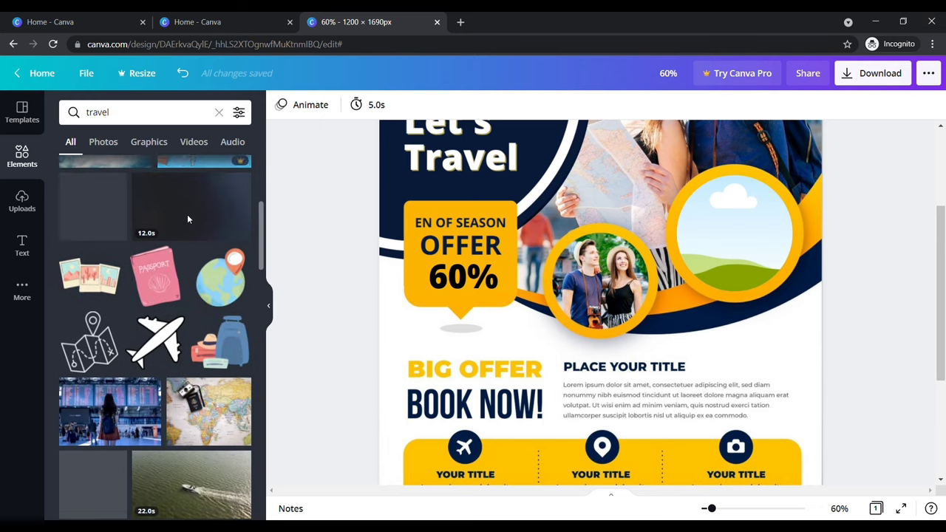
{"action": "scroll", "coordinate": [186, 214], "scroll_direction": "down", "scroll_amount": 5}
{"action": "scroll", "coordinate": [178, 252], "scroll_direction": "down", "scroll_amount": 5}
{"action": "scroll", "coordinate": [163, 295], "scroll_direction": "down", "scroll_amount": 5}
{"action": "scroll", "coordinate": [148, 332], "scroll_direction": "down", "scroll_amount": 2}
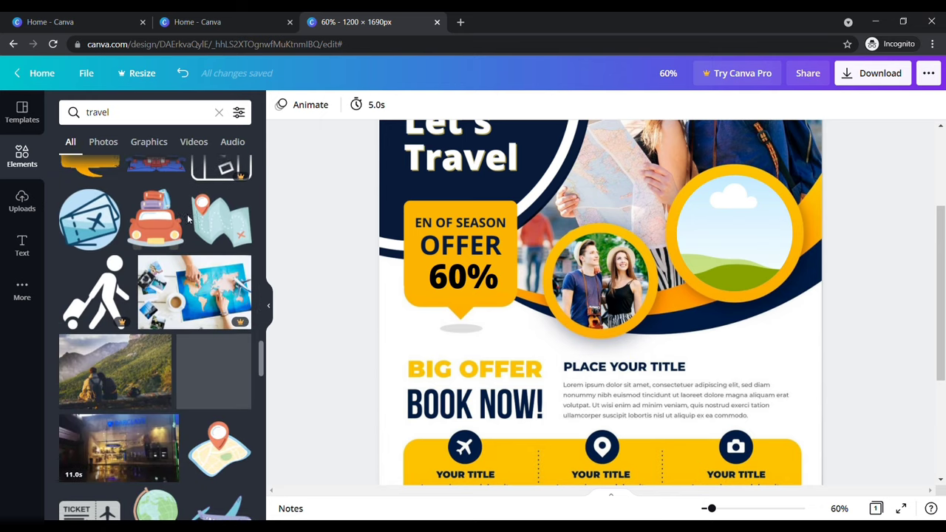
{"action": "left_click", "coordinate": [131, 369]}
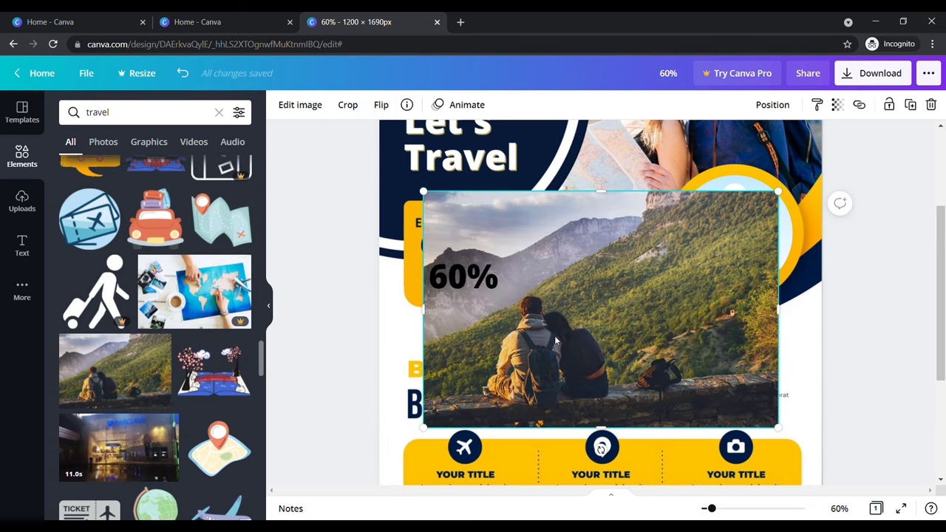
- Drop the photo into the circular frame and shift it slightly right within the circle
{"action": "mouse_move", "coordinate": [556, 341]}
{"action": "left_mouse_down"}
{"action": "mouse_move", "coordinate": [576, 311]}
{"action": "mouse_move", "coordinate": [752, 226]}
{"action": "left_mouse_up"}
{"action": "double_click", "coordinate": [751, 226]}
{"action": "left_click_drag", "start_coordinate": [756, 227], "coordinate": [784, 229]}
{"action": "left_click_drag", "start_coordinate": [710, 509], "coordinate": [706, 509]}
- Download the flyer with the file type set to PNG
{"action": "left_click", "coordinate": [874, 69]}
{"action": "left_click", "coordinate": [864, 159]}
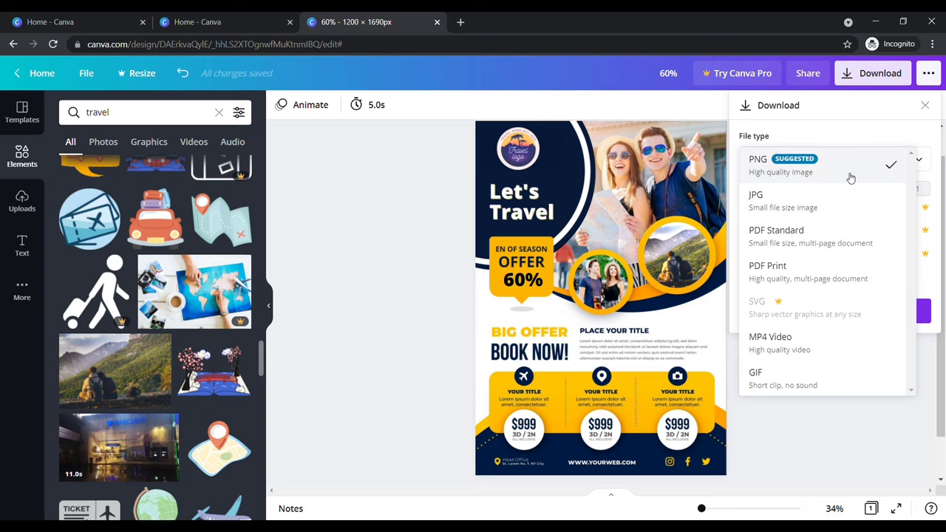
{"action": "left_click", "coordinate": [850, 177]}
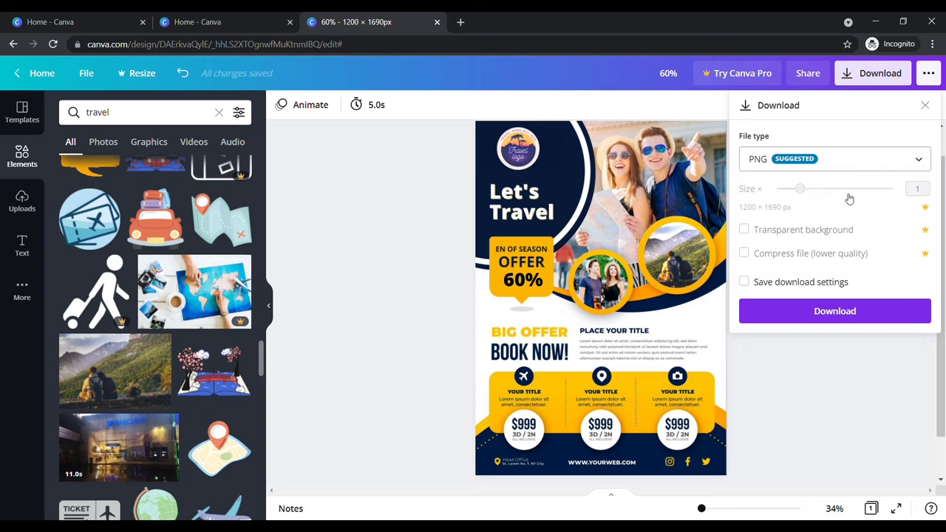
{"action": "left_click", "coordinate": [843, 327]}
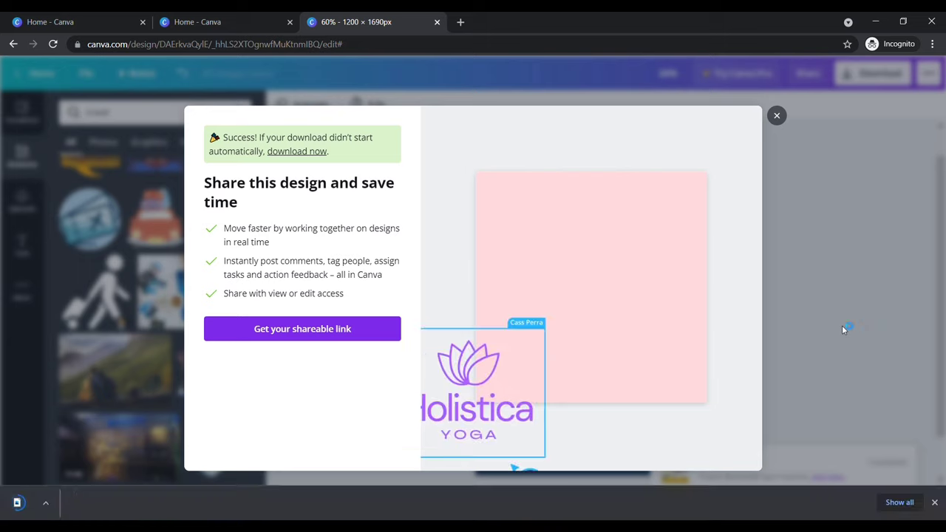